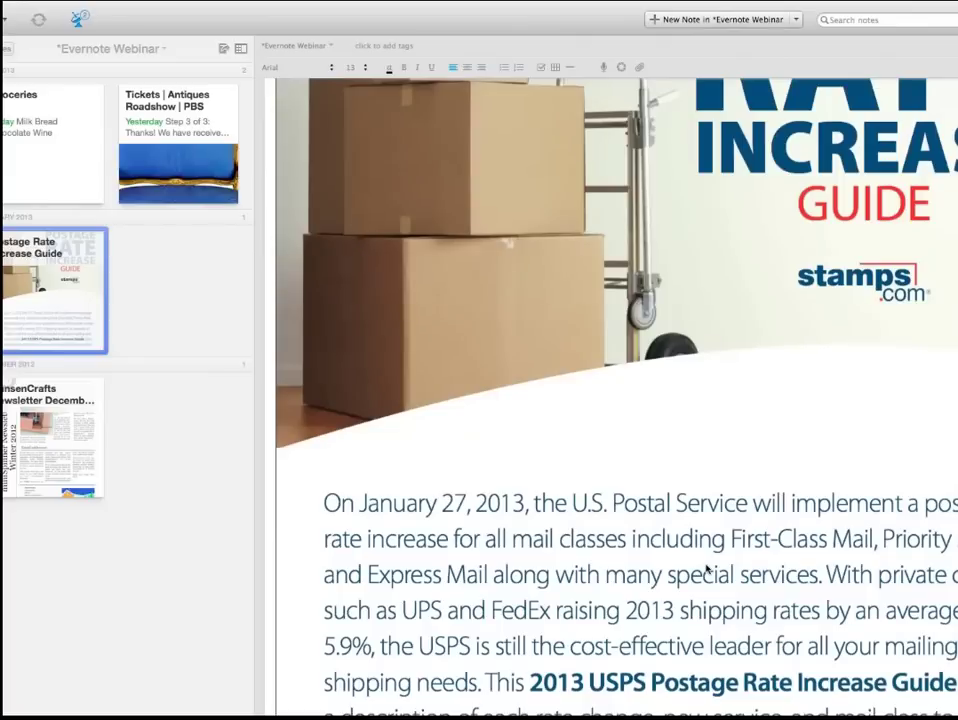
Look through the pages of the Postage Rate Increase Guide note and check the notebooks it can be moved to
{"action": "scroll", "coordinate": [706, 569], "scroll_direction": "down", "scroll_amount": 10}
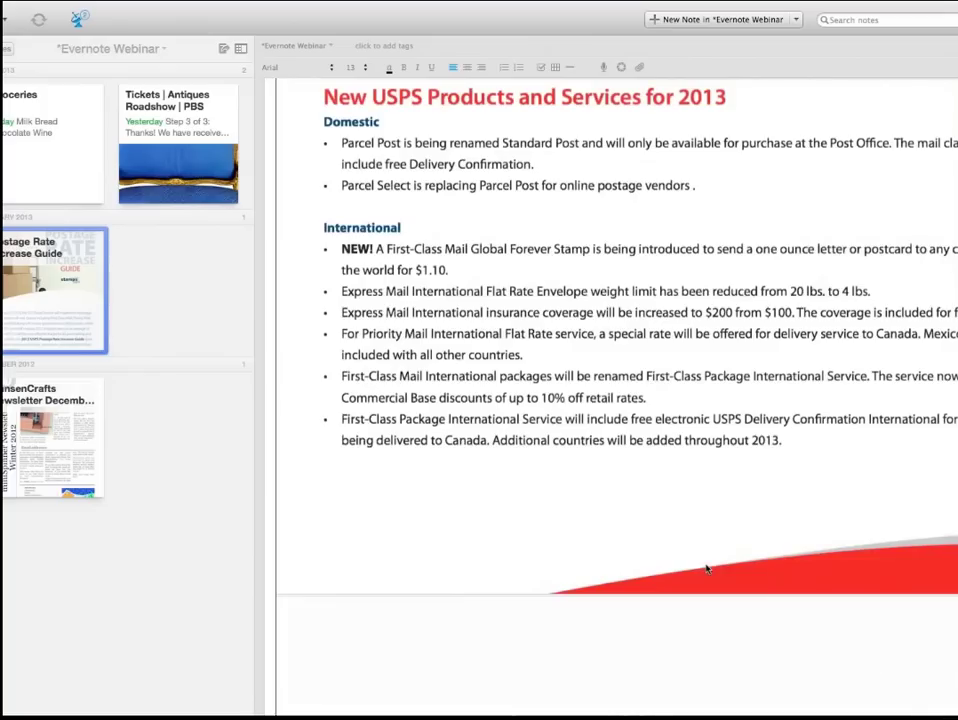
{"action": "scroll", "coordinate": [706, 569], "scroll_direction": "down", "scroll_amount": 5}
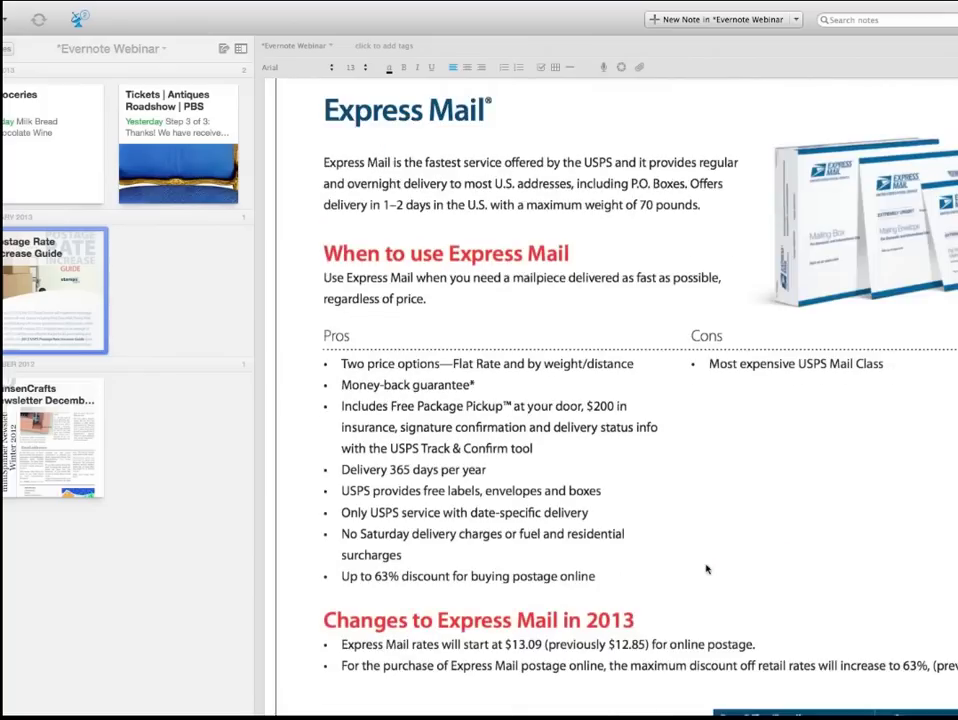
{"action": "scroll", "coordinate": [706, 569], "scroll_direction": "down", "scroll_amount": 15}
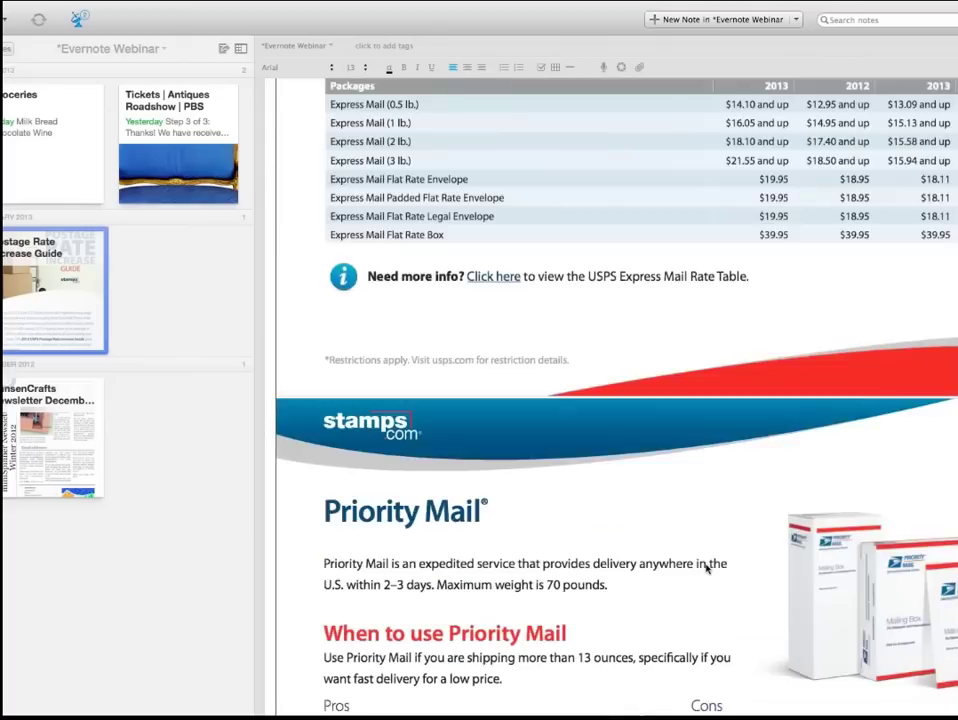
{"action": "scroll", "coordinate": [706, 569], "scroll_direction": "down", "scroll_amount": 10}
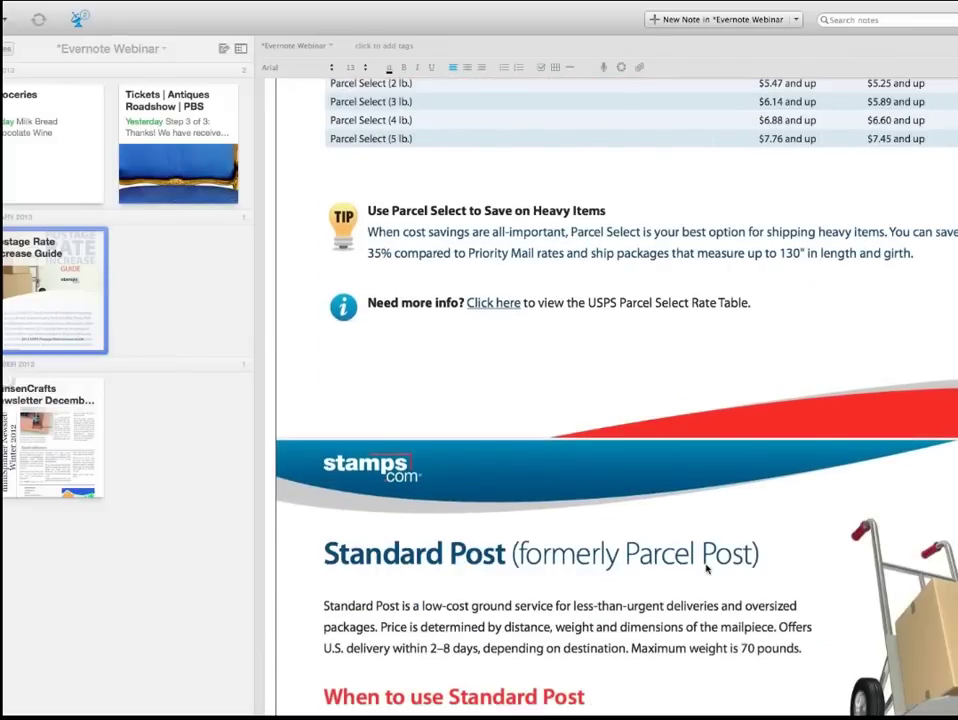
{"action": "scroll", "coordinate": [706, 569], "scroll_direction": "down", "scroll_amount": 5}
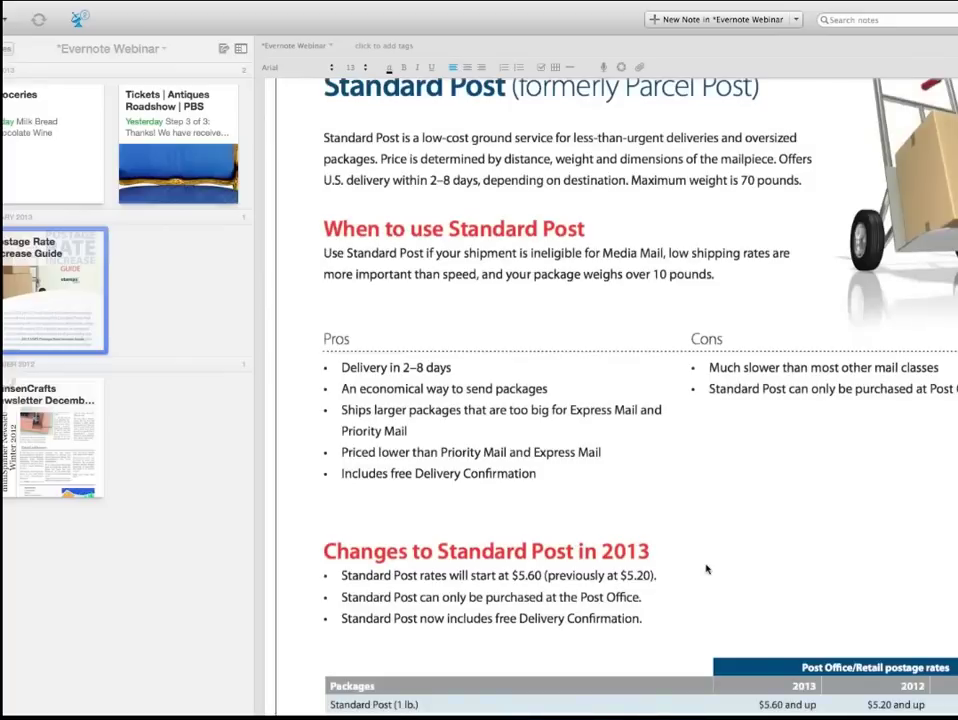
{"action": "scroll", "coordinate": [706, 569], "scroll_direction": "up", "scroll_amount": 10}
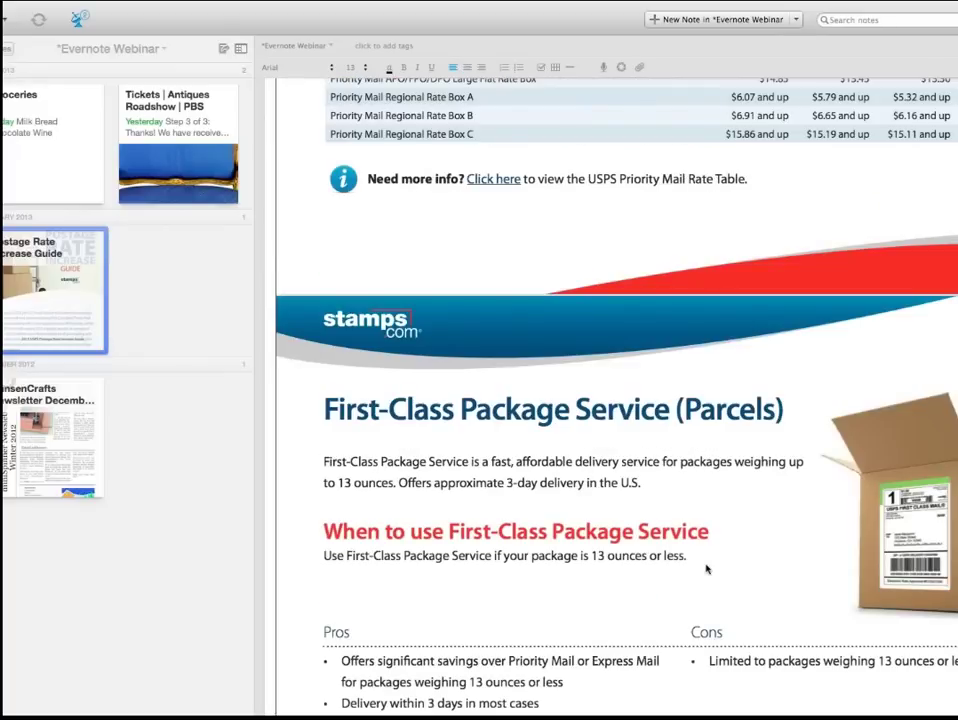
{"action": "scroll", "coordinate": [706, 569], "scroll_direction": "up", "scroll_amount": 15}
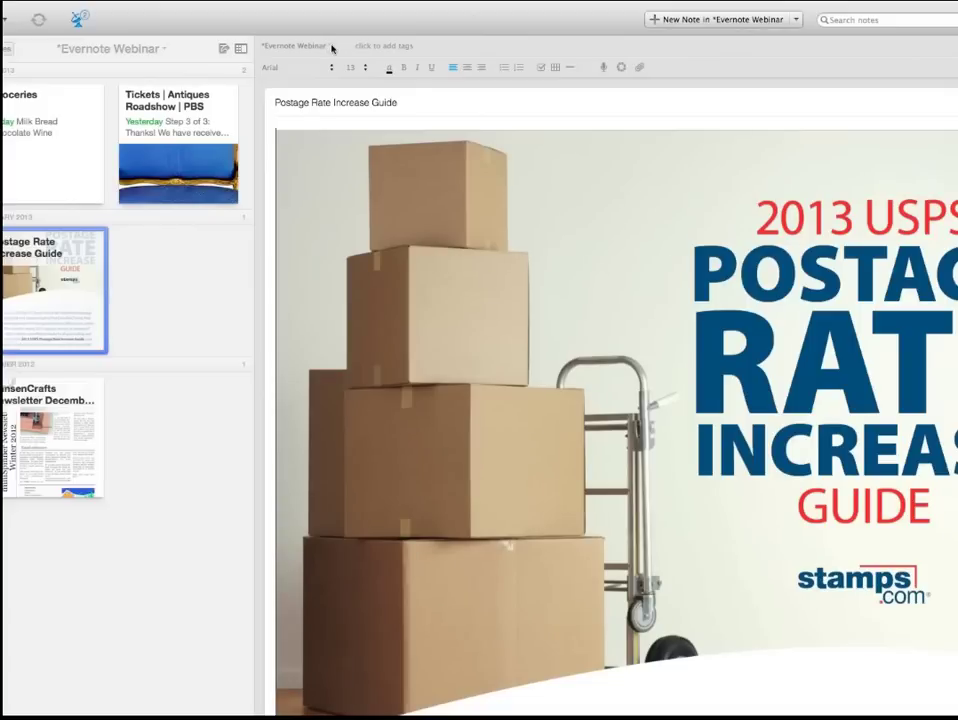
{"action": "left_click", "coordinate": [332, 47]}
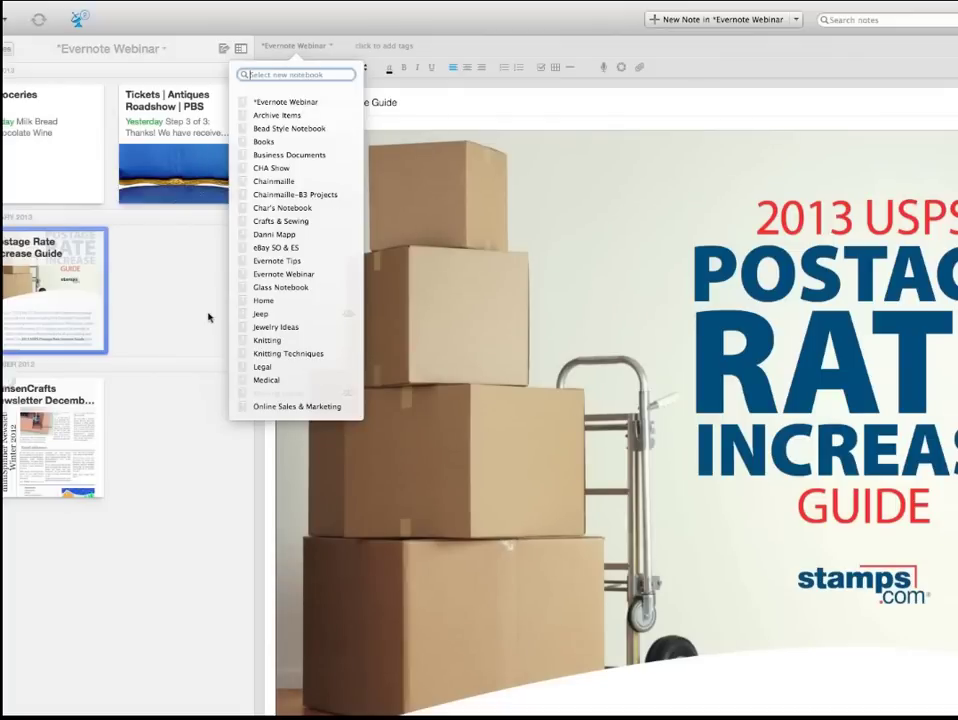
{"action": "left_click", "coordinate": [165, 433]}
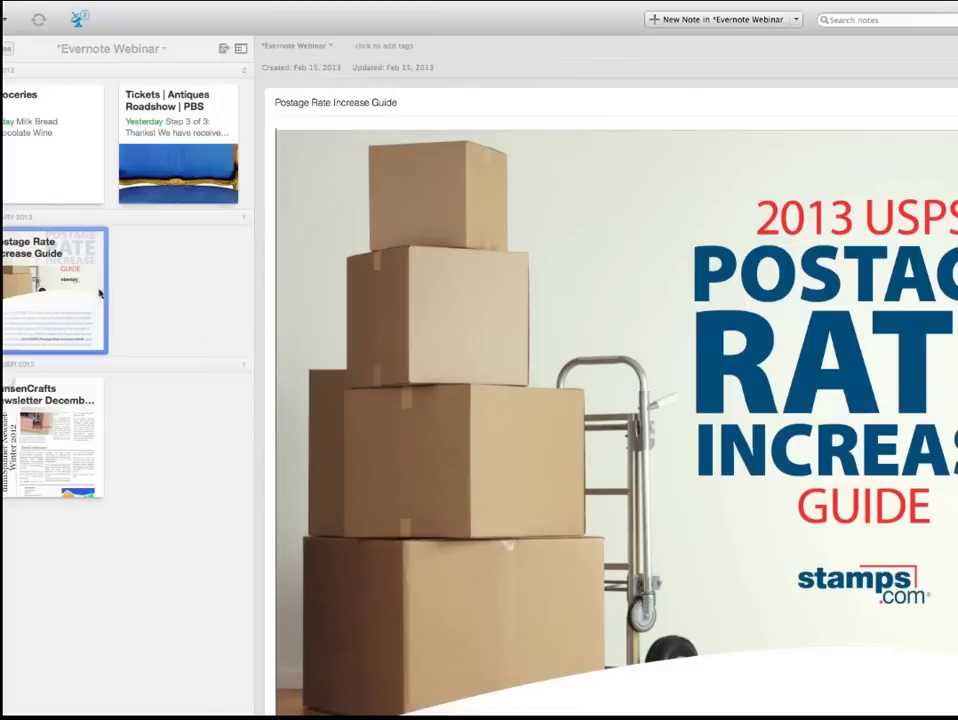
View the Groceries checklist note and the clipped Tickets | Antiques Roadshow | PBS note
{"action": "left_click", "coordinate": [29, 154]}
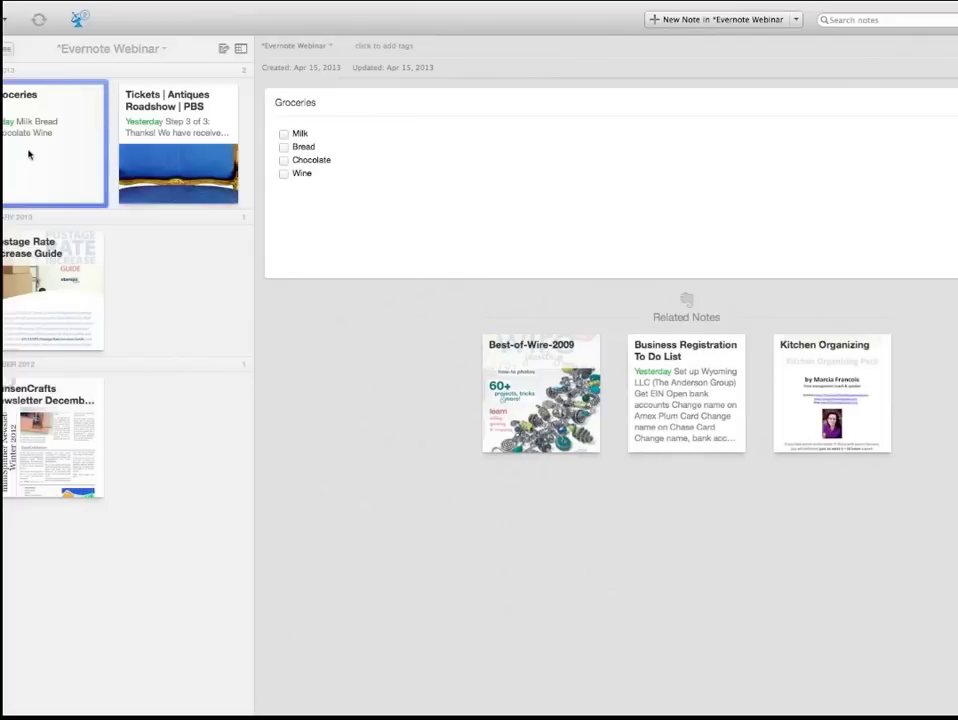
{"action": "left_click", "coordinate": [165, 163]}
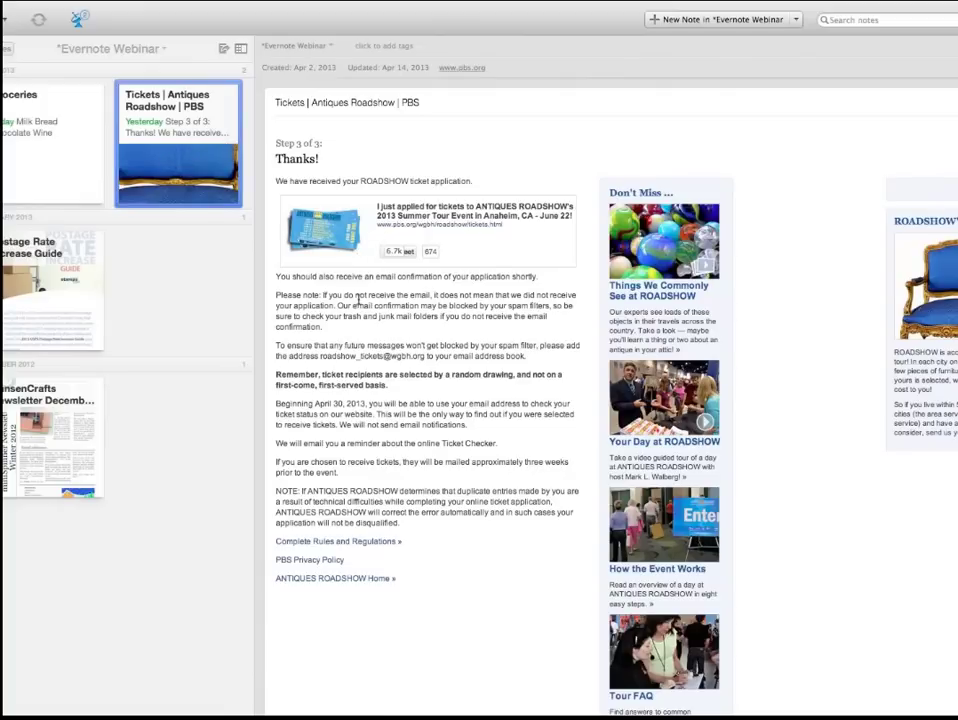
{"action": "left_click", "coordinate": [842, 22]}
Look through the pages of the HansenCrafts Newsletter December 2012 note and return to the notebook overview
{"action": "left_click", "coordinate": [13, 437]}
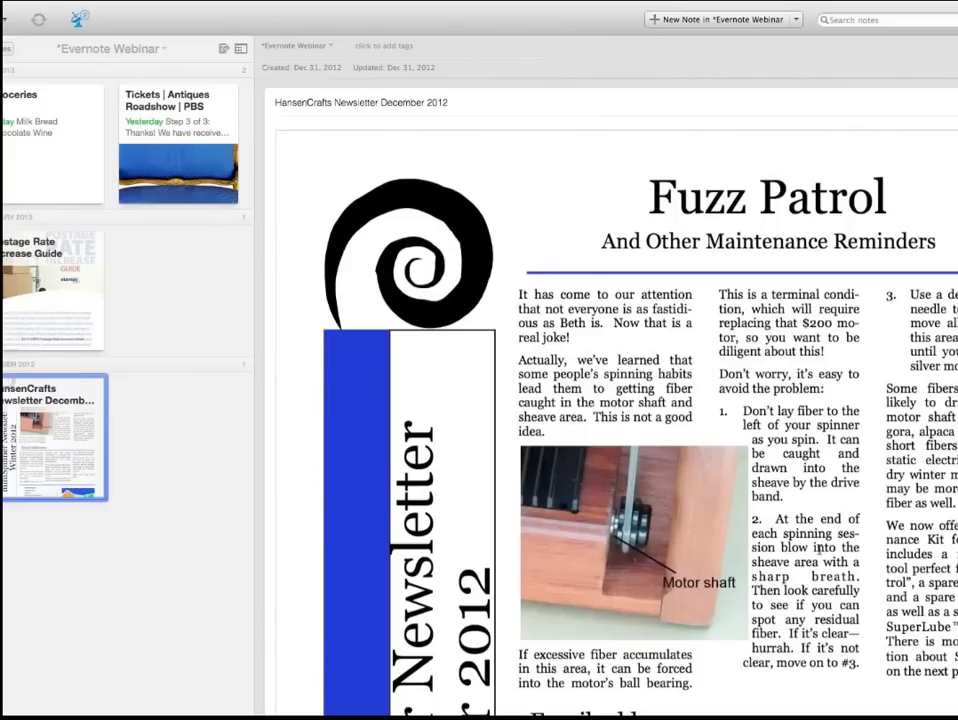
{"action": "scroll", "coordinate": [818, 547], "scroll_direction": "down", "scroll_amount": 2}
{"action": "scroll", "coordinate": [818, 552], "scroll_direction": "down", "scroll_amount": 10}
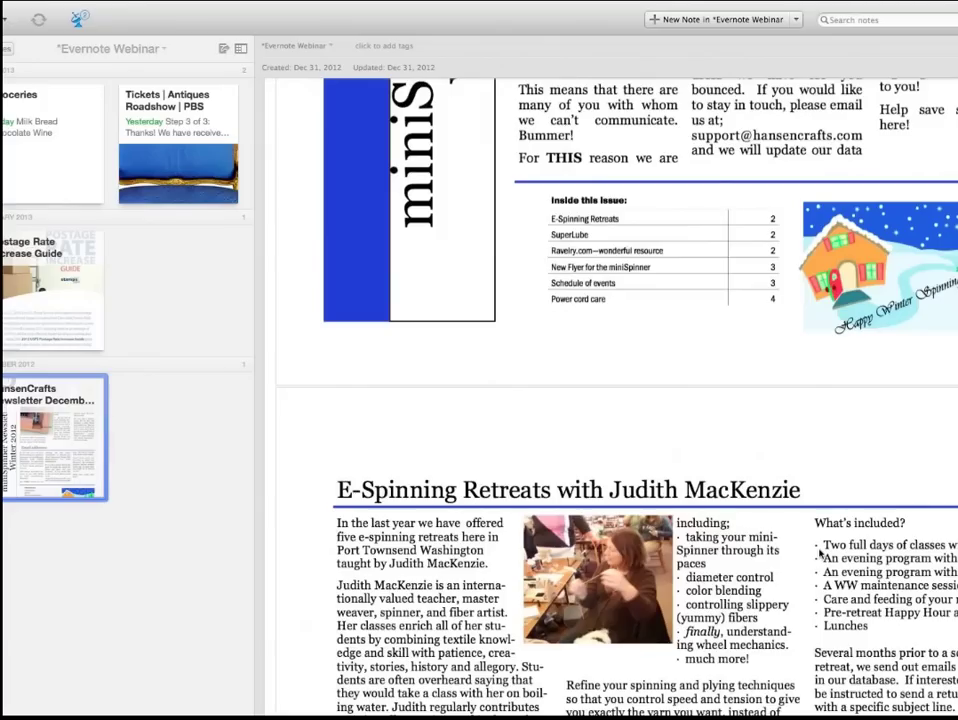
{"action": "scroll", "coordinate": [818, 549], "scroll_direction": "down", "scroll_amount": 20}
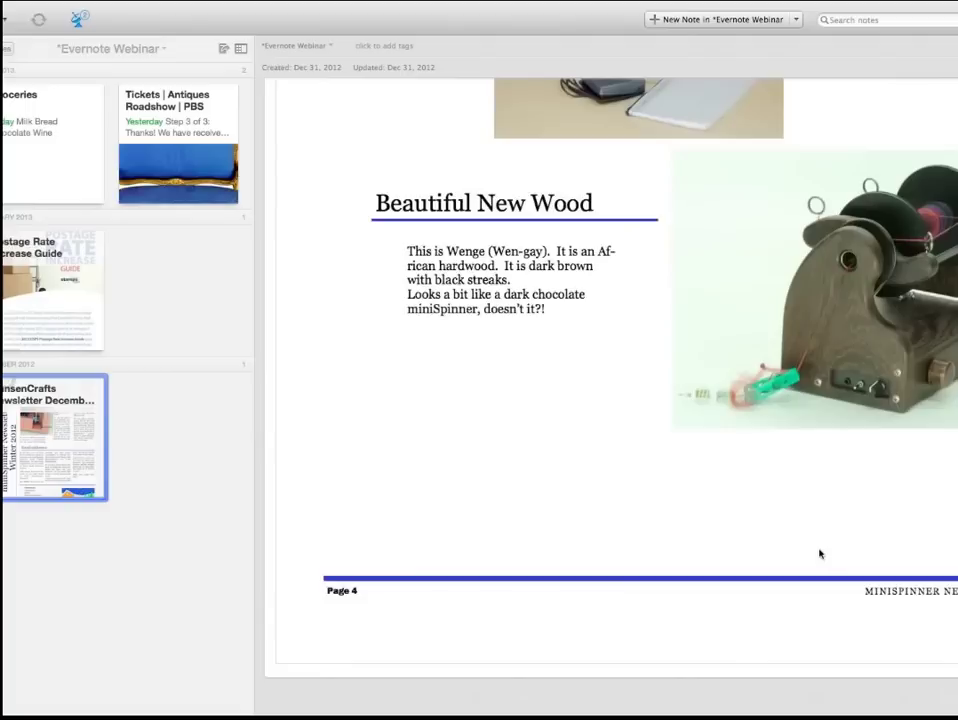
{"action": "scroll", "coordinate": [820, 553], "scroll_direction": "up", "scroll_amount": 5}
{"action": "scroll", "coordinate": [819, 553], "scroll_direction": "up", "scroll_amount": 10}
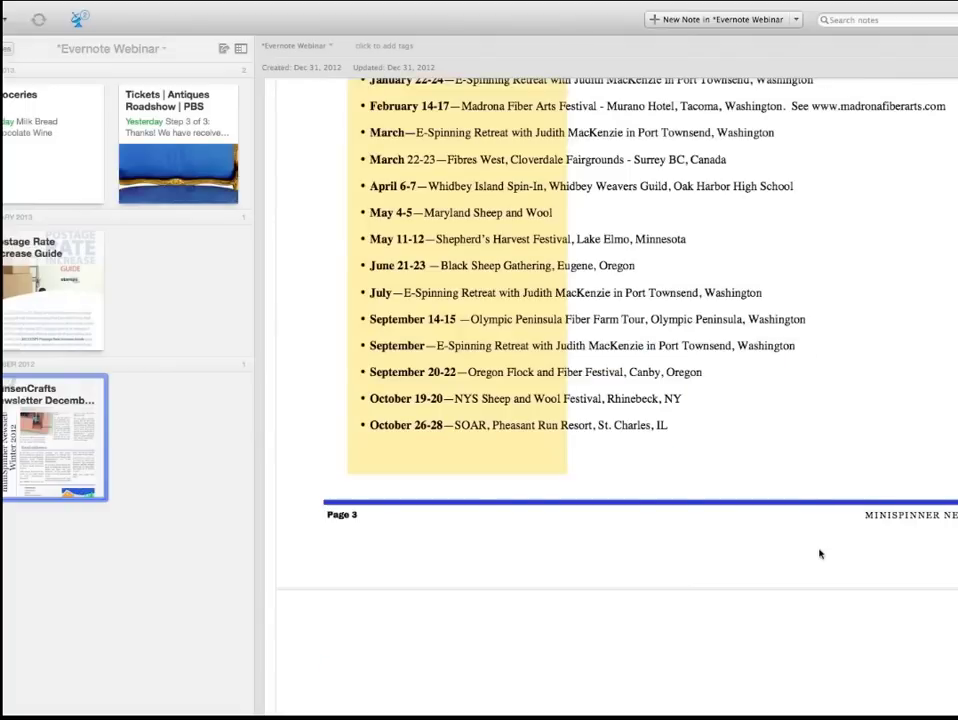
{"action": "scroll", "coordinate": [819, 553], "scroll_direction": "down", "scroll_amount": 10}
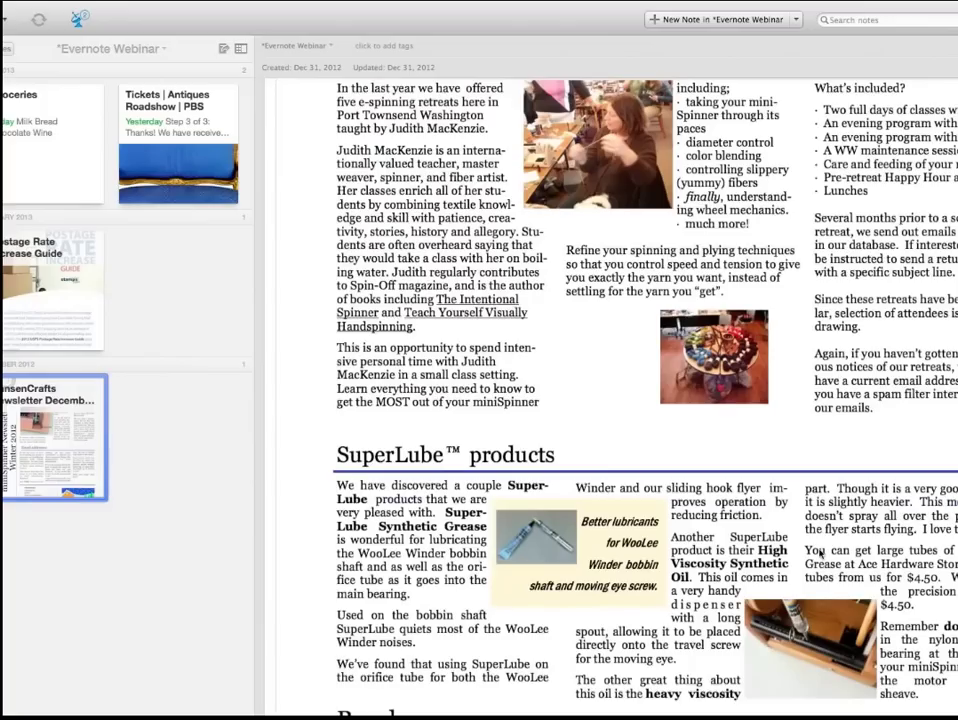
{"action": "scroll", "coordinate": [820, 553], "scroll_direction": "up", "scroll_amount": 10}
{"action": "left_click", "coordinate": [6, 48]}
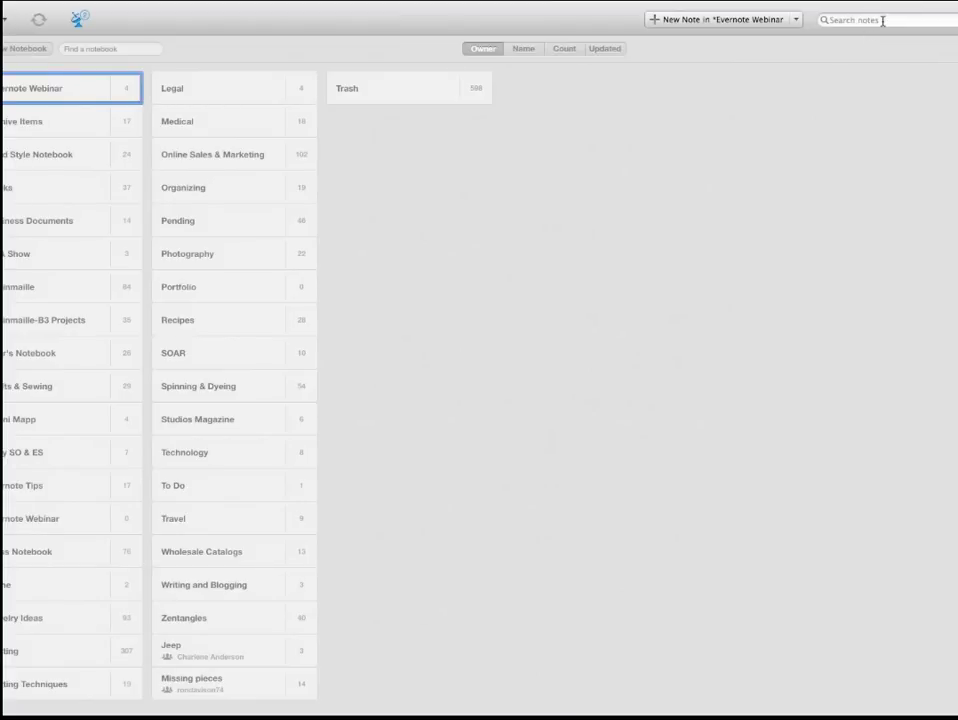
Switch to PowerPoint and play the slide show from the current slide, "How Can I Use Evernote?"
{"action": "mouse_move", "coordinate": [573, 714]}
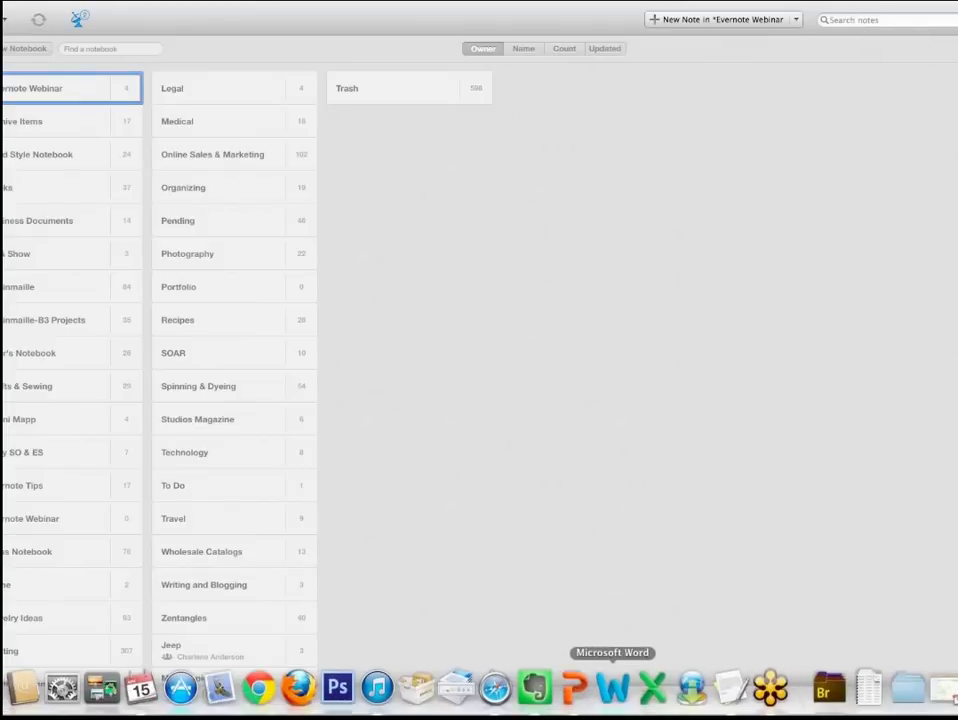
{"action": "left_click", "coordinate": [574, 689]}
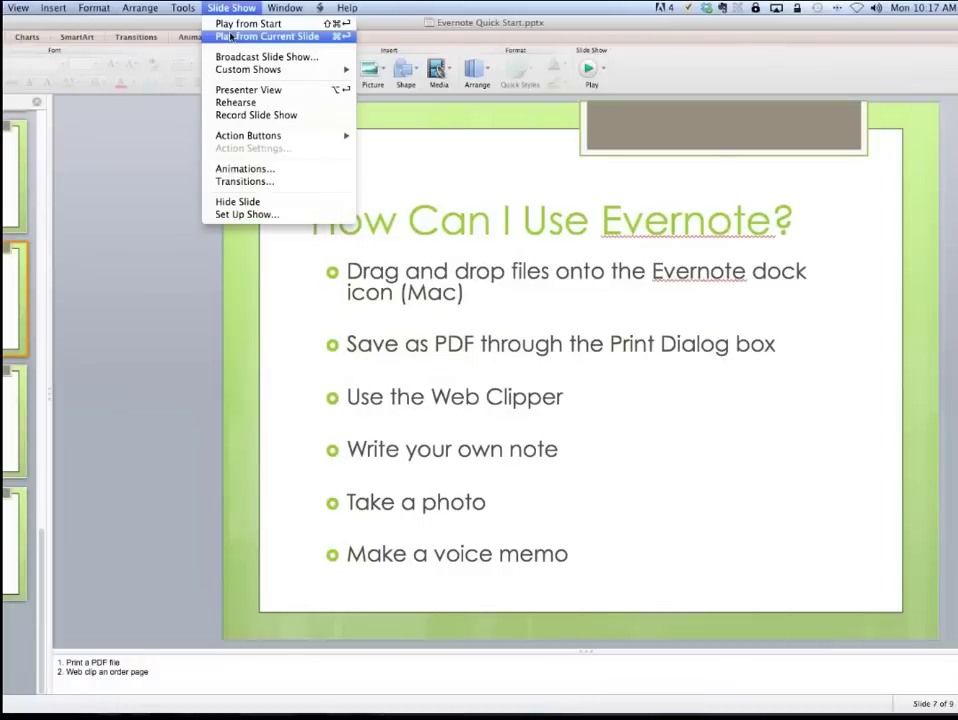
{"action": "left_click", "coordinate": [231, 36]}
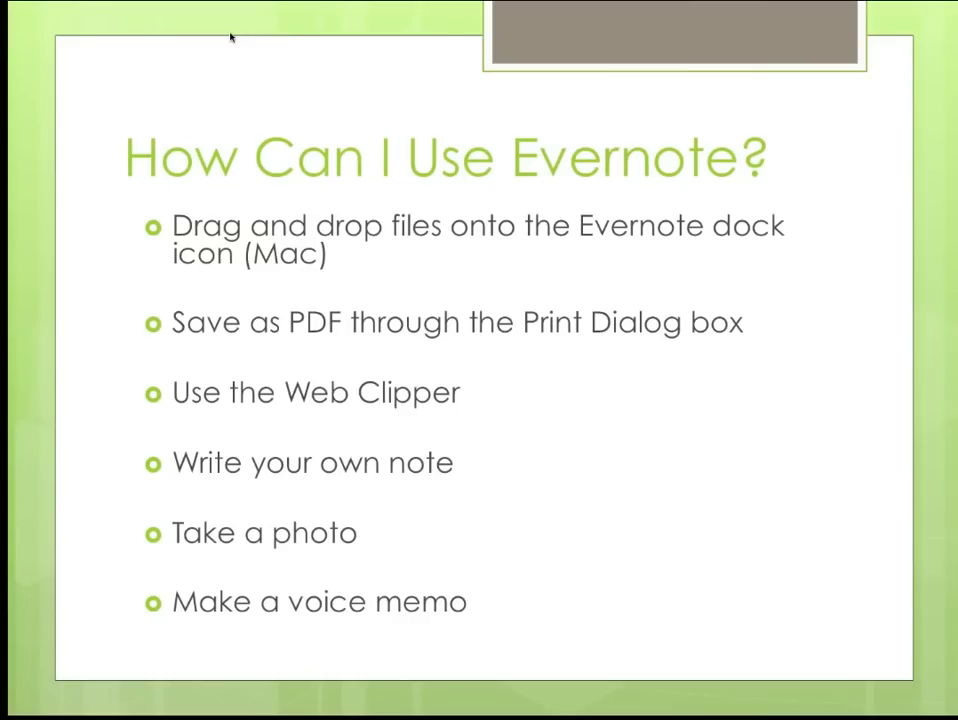
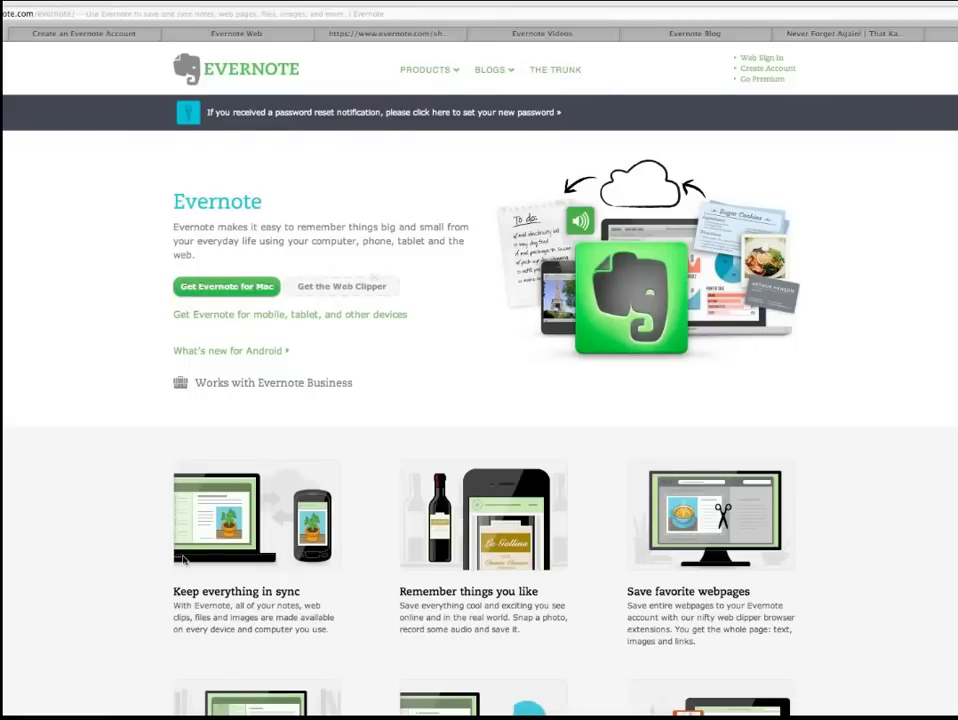
Clip the article section of the evernote.com product page with the Evernote Web Clipper
{"action": "scroll", "coordinate": [145, 413], "scroll_direction": "down", "scroll_amount": 2}
{"action": "scroll", "coordinate": [144, 419], "scroll_direction": "up", "scroll_amount": 2}
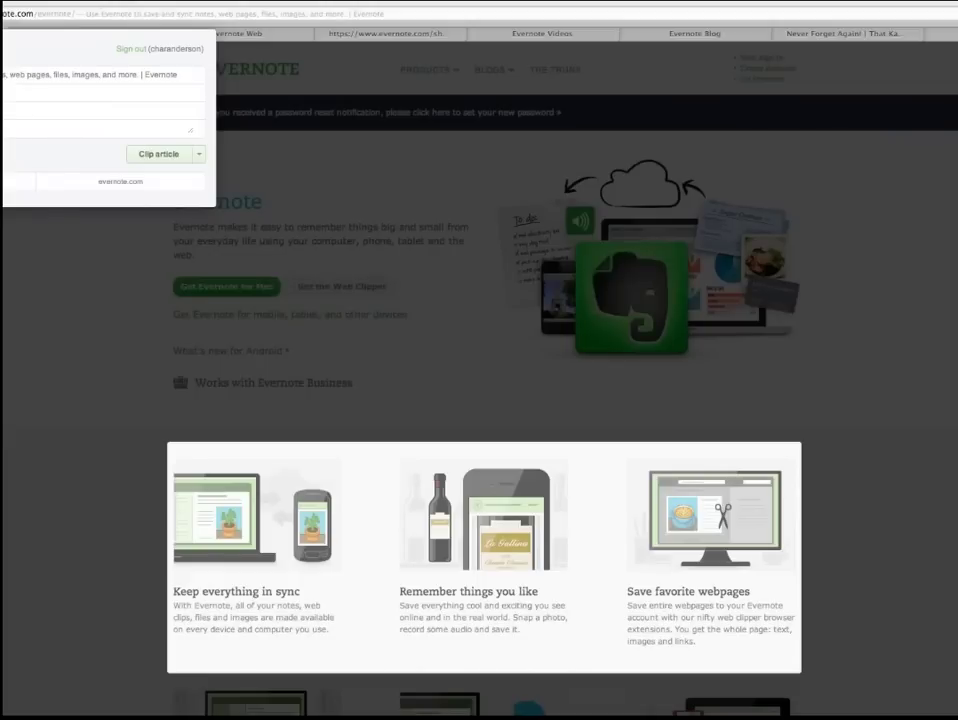
{"action": "left_click", "coordinate": [158, 154]}
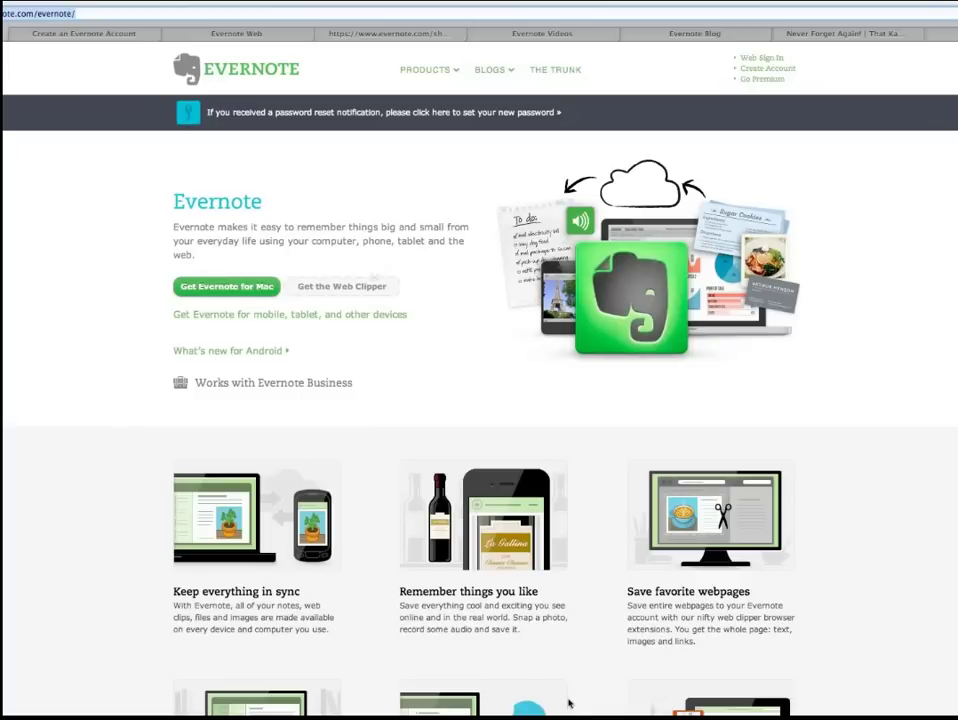
Switch to Evernote and open the newly clipped web page note in the *Evernote Webinar notebook
{"action": "mouse_move", "coordinate": [376, 693]}
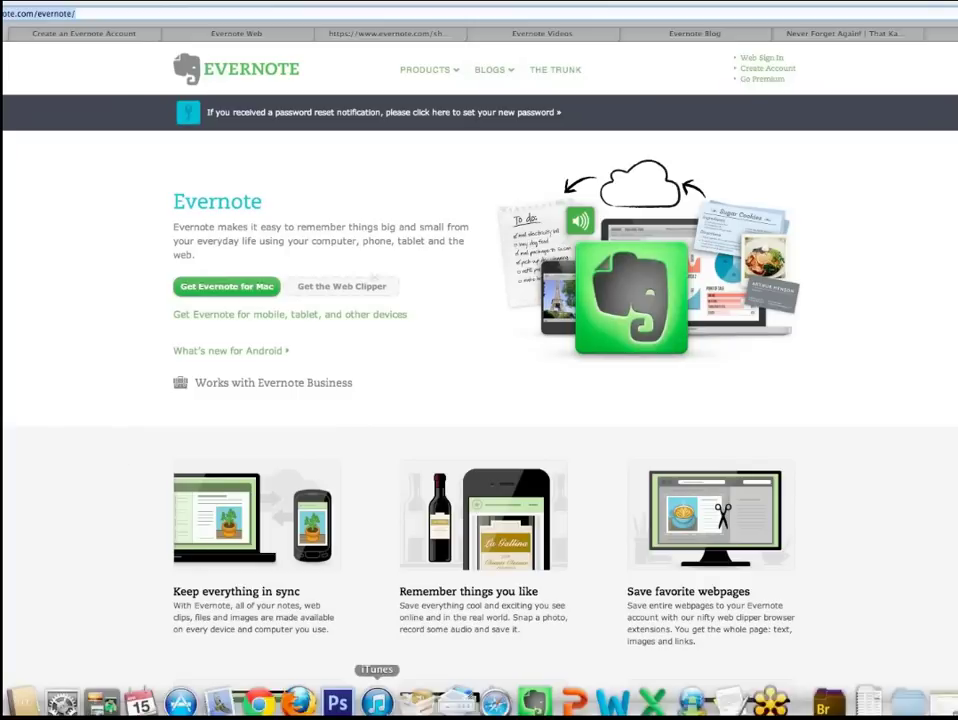
{"action": "left_click", "coordinate": [535, 688]}
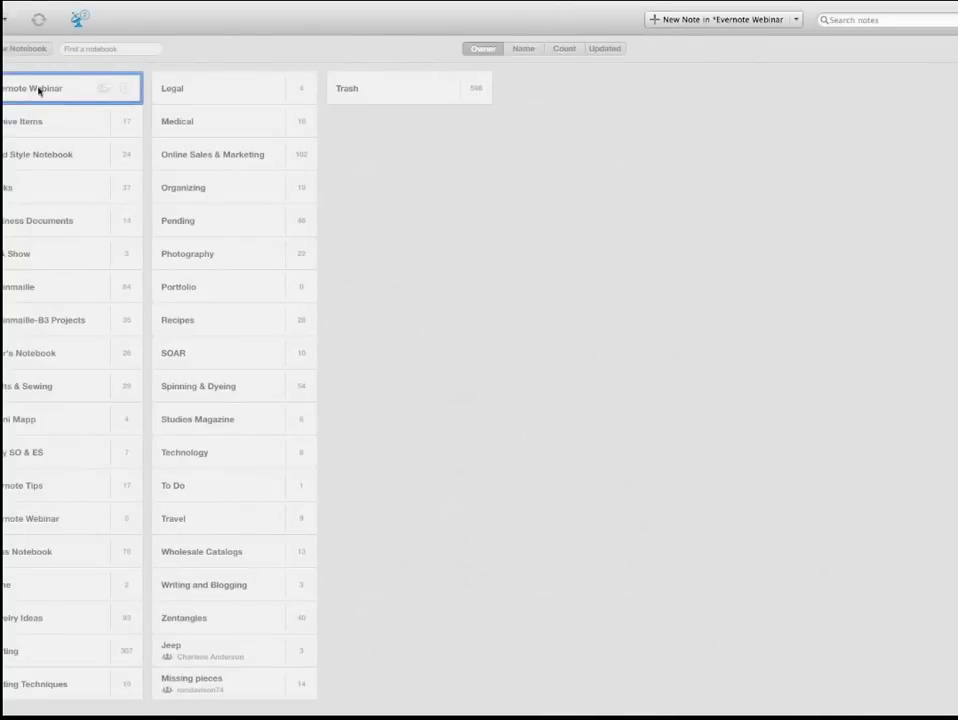
{"action": "double_click", "coordinate": [38, 89]}
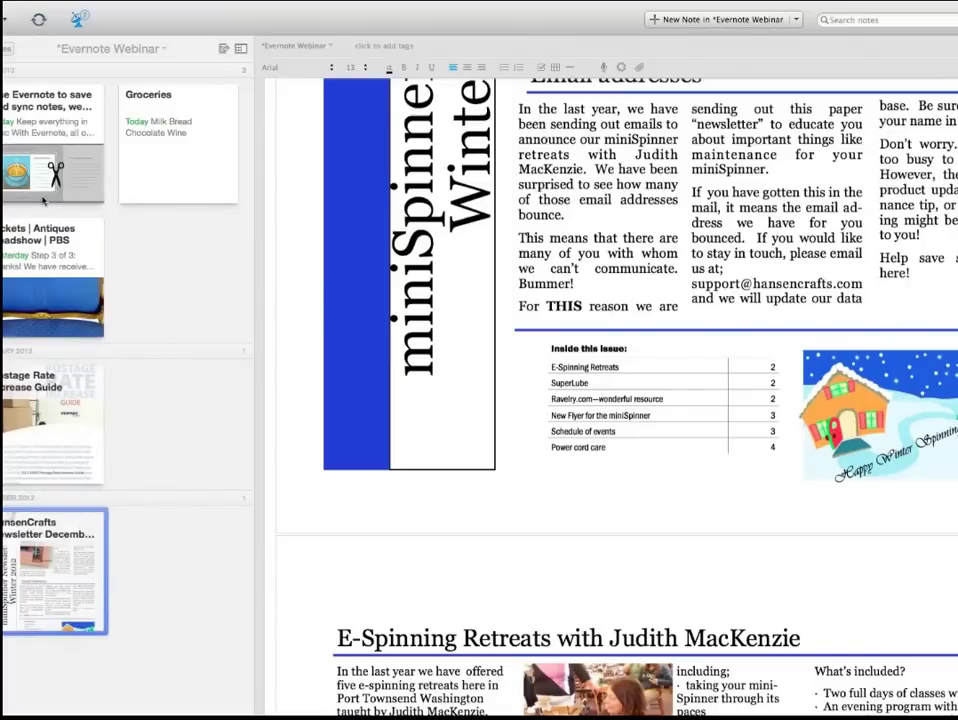
{"action": "left_click", "coordinate": [43, 198]}
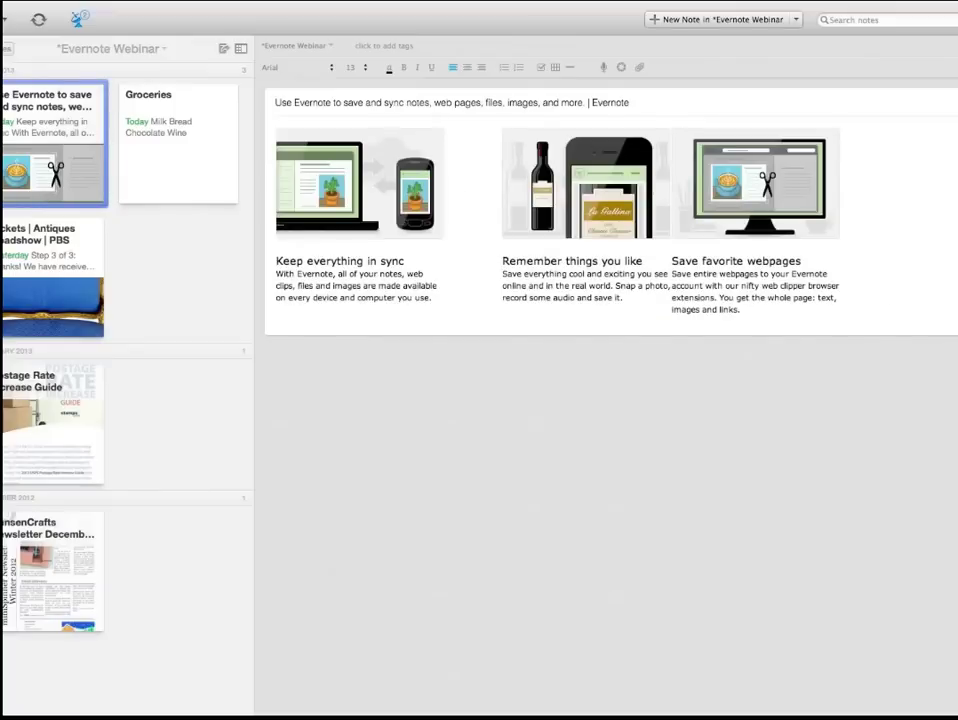
Switch to Safari to view the original clipped web page, and return to the note in Evernote
{"action": "mouse_move", "coordinate": [950, 712]}
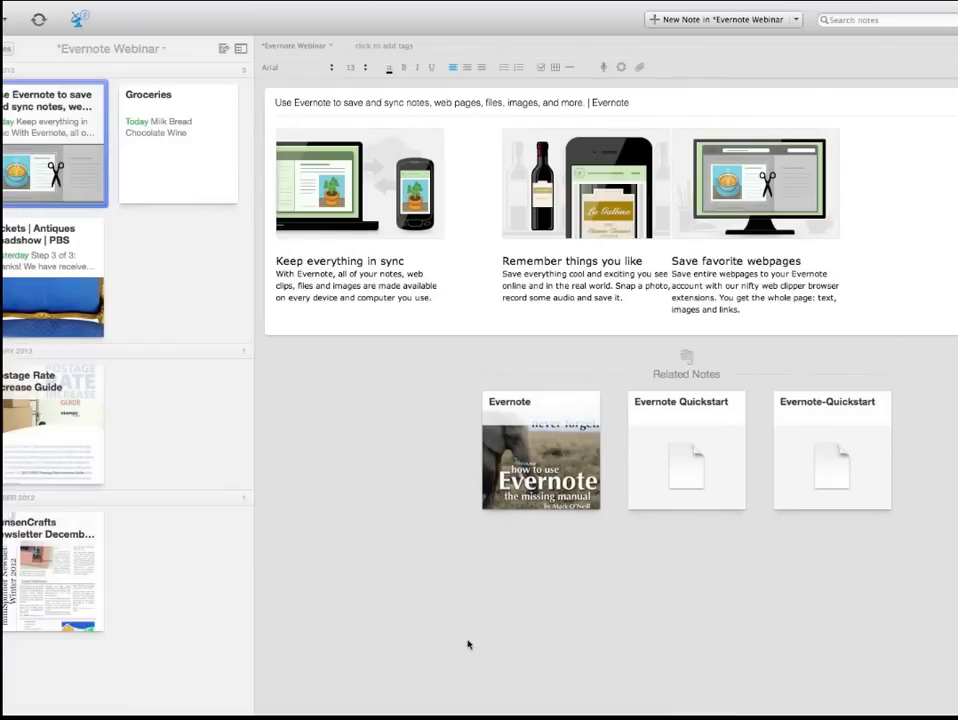
{"action": "mouse_move", "coordinate": [573, 703]}
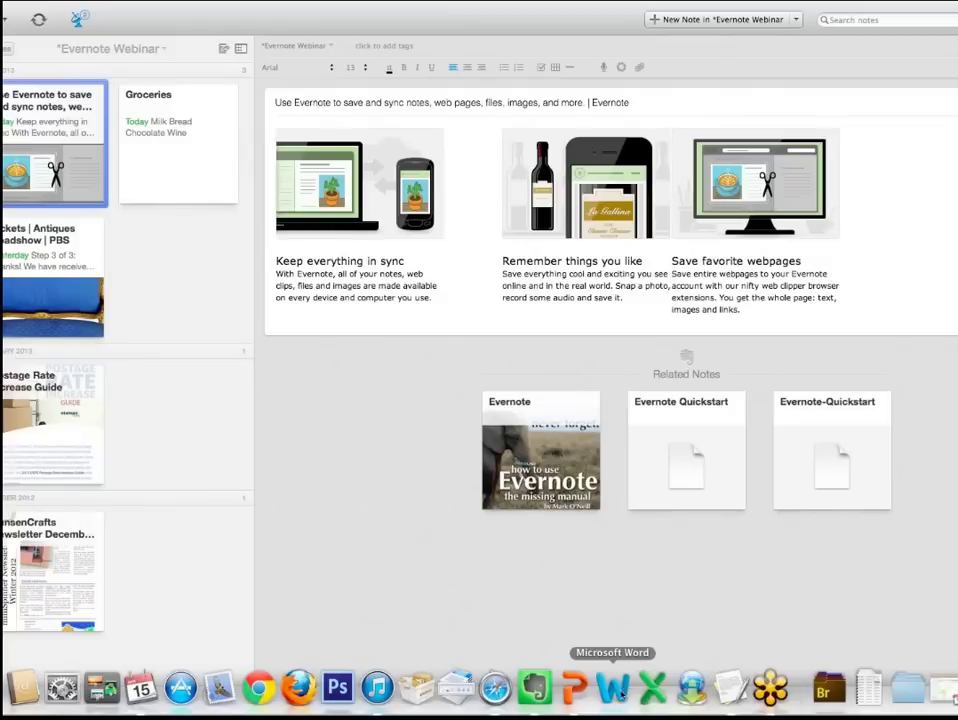
{"action": "left_click", "coordinate": [495, 692]}
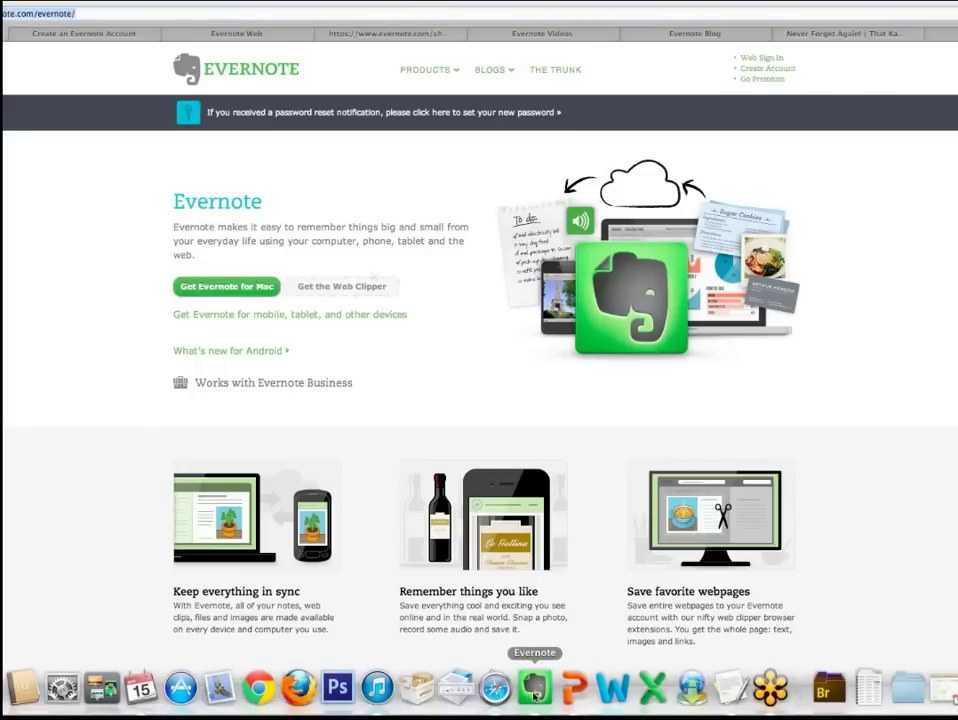
{"action": "left_click", "coordinate": [536, 688]}
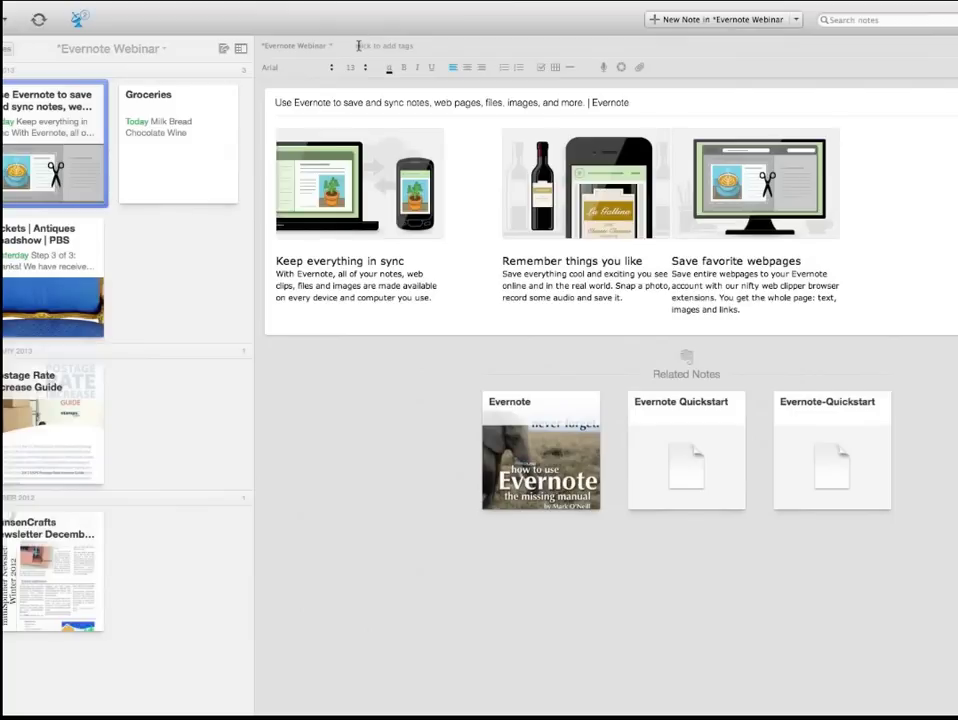
Check the clipped note's tag field and its evernote.com source link
{"action": "left_click", "coordinate": [374, 46]}
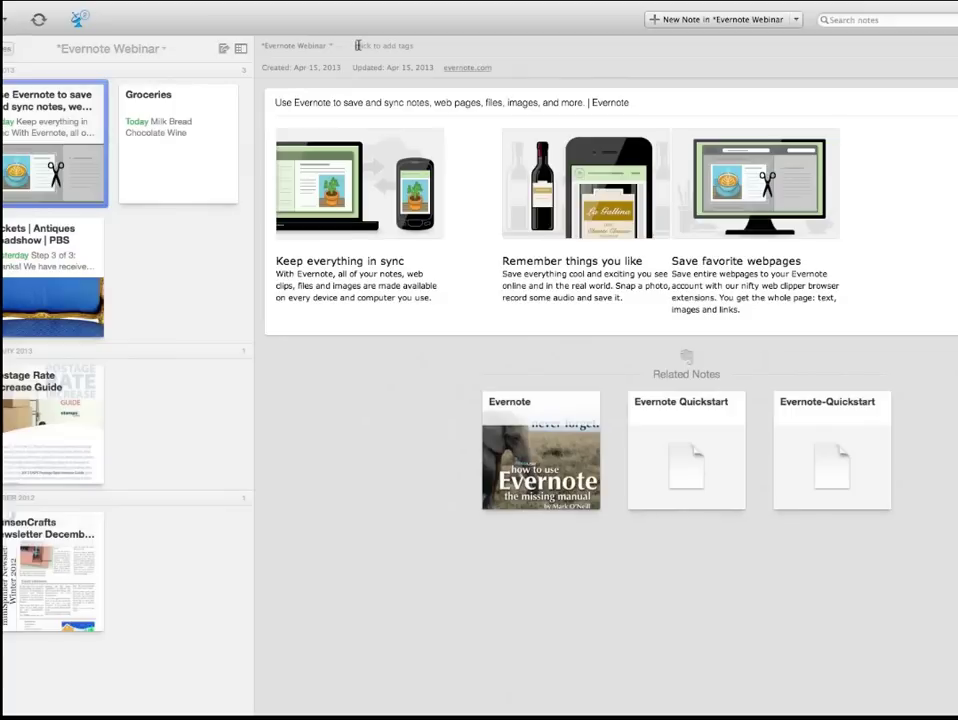
{"action": "left_click", "coordinate": [457, 65]}
{"action": "mouse_move", "coordinate": [691, 690]}
Open the Postage Rate Increase Guide note again and look through its mail service pages
{"action": "left_click", "coordinate": [28, 398]}
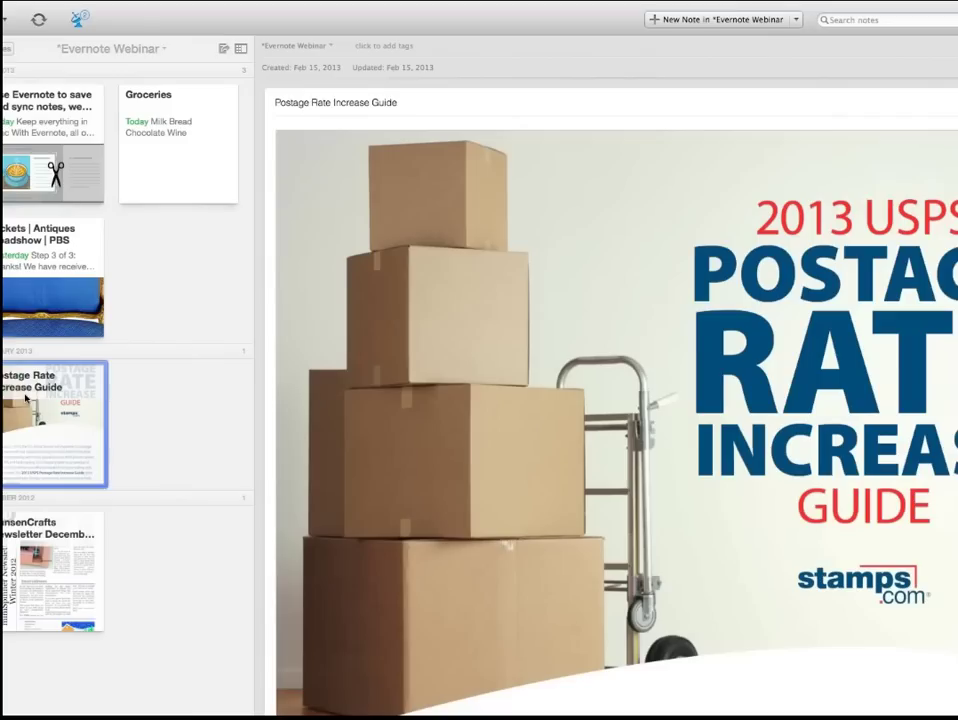
{"action": "scroll", "coordinate": [613, 542], "scroll_direction": "down", "scroll_amount": 15}
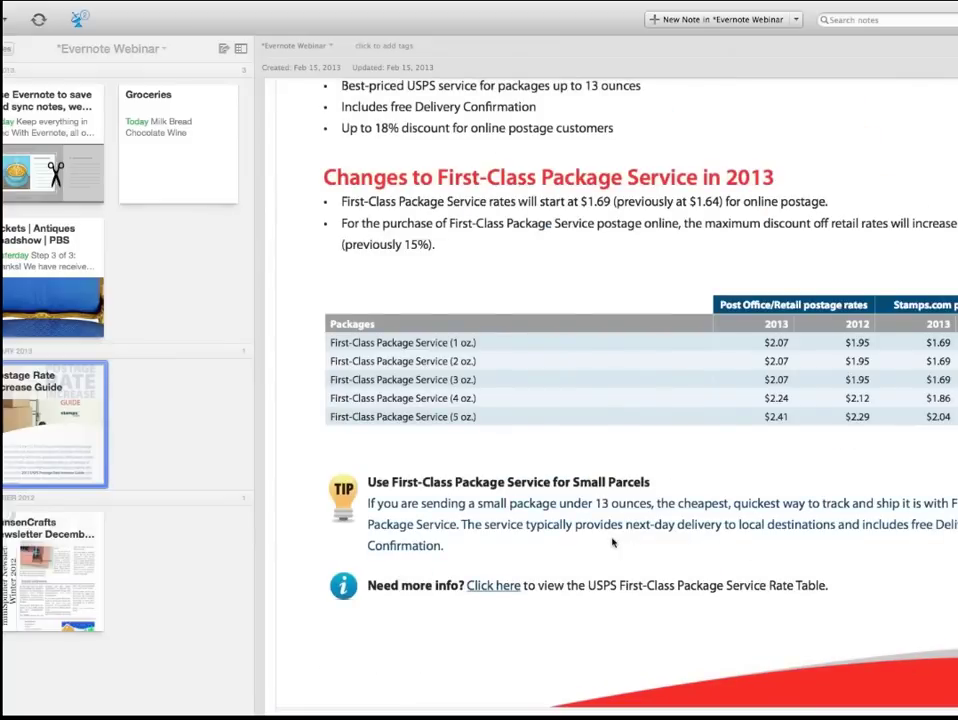
{"action": "scroll", "coordinate": [613, 542], "scroll_direction": "down", "scroll_amount": 10}
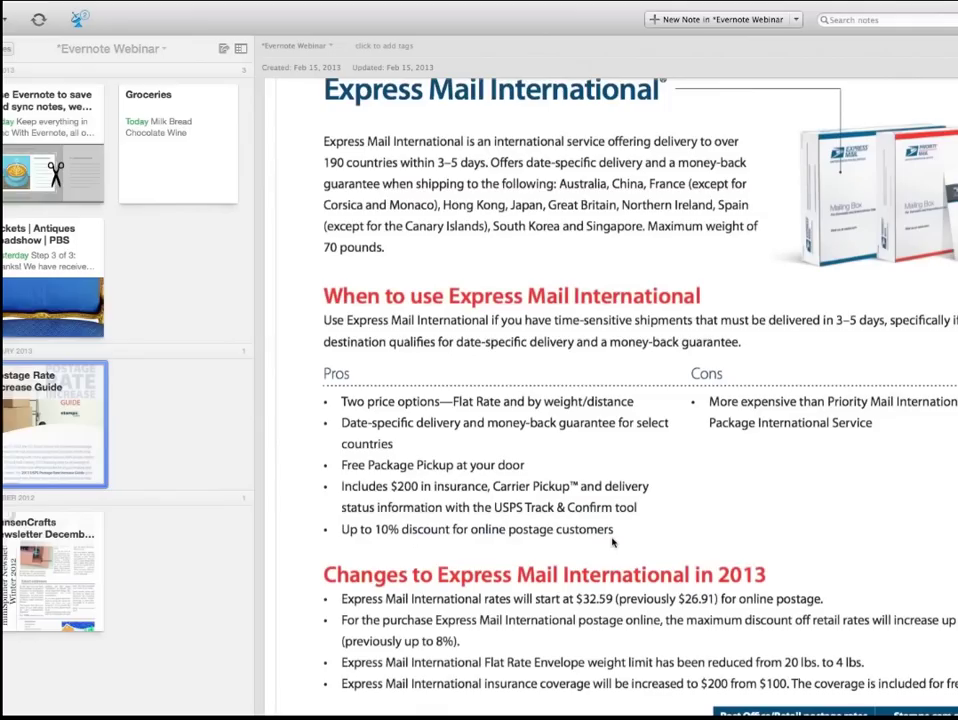
Read the guide's Express Mail International and Standard Post sections, and go back through Priority Mail, Express Mail and First-Class Mail to its cover
{"action": "scroll", "coordinate": [613, 542], "scroll_direction": "down", "scroll_amount": 10}
{"action": "scroll", "coordinate": [613, 540], "scroll_direction": "down", "scroll_amount": 10}
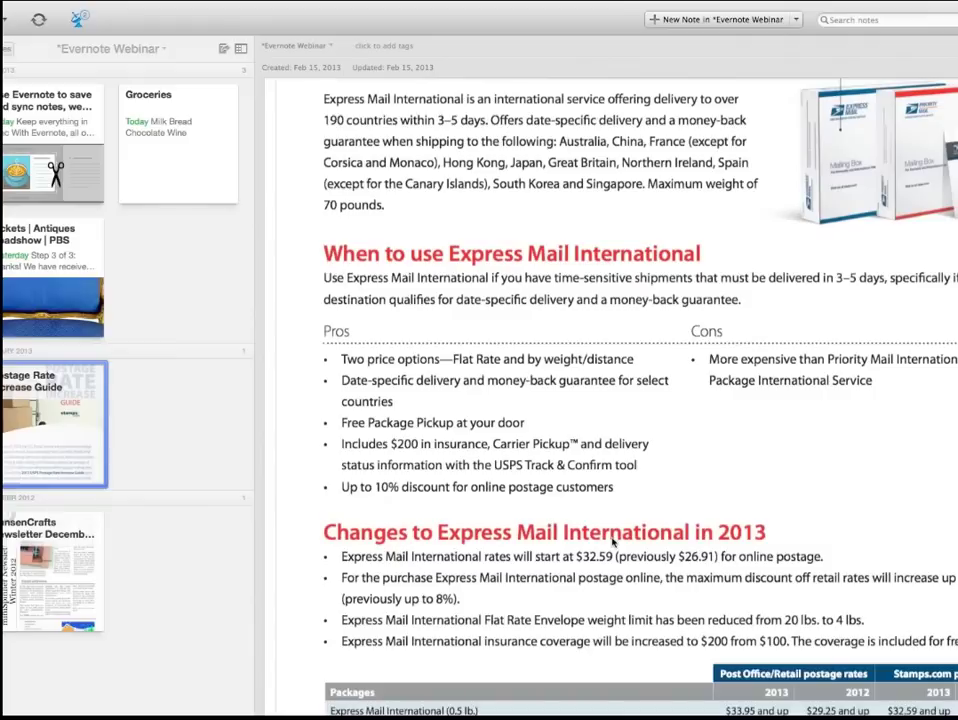
{"action": "scroll", "coordinate": [613, 541], "scroll_direction": "down", "scroll_amount": 10}
{"action": "scroll", "coordinate": [613, 542], "scroll_direction": "down", "scroll_amount": 10}
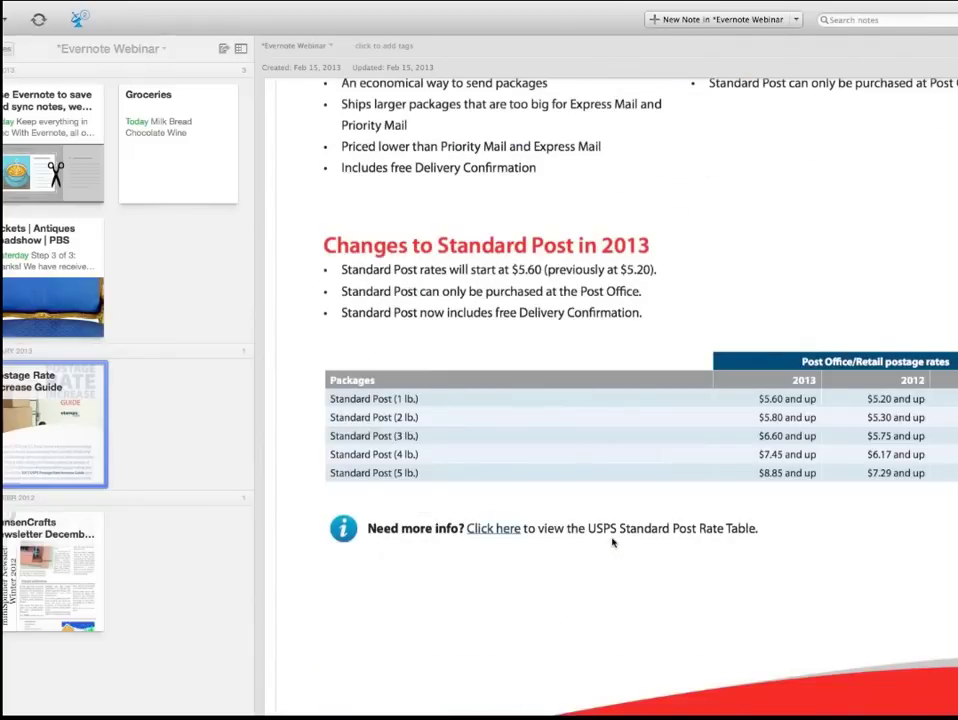
{"action": "scroll", "coordinate": [613, 541], "scroll_direction": "up", "scroll_amount": 20}
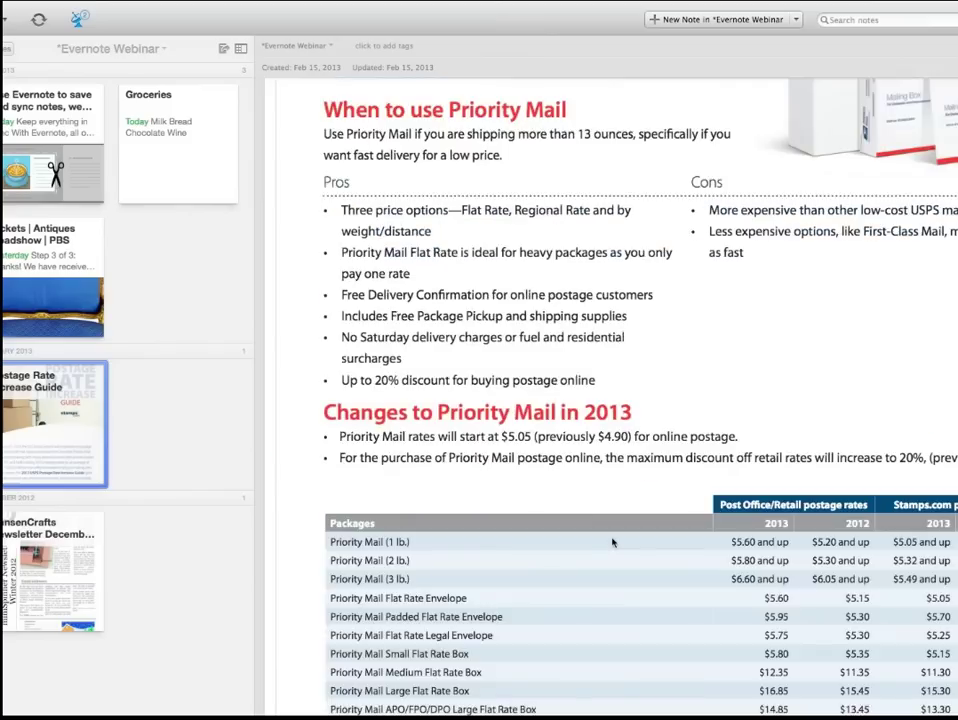
{"action": "scroll", "coordinate": [613, 541], "scroll_direction": "down", "scroll_amount": 4}
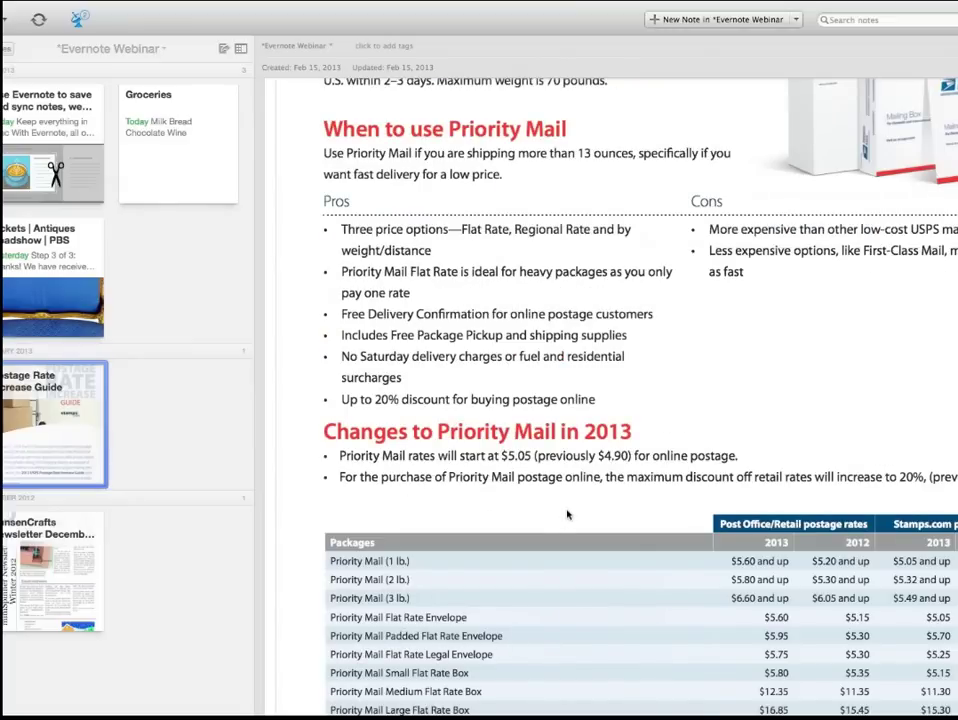
{"action": "scroll", "coordinate": [567, 514], "scroll_direction": "up", "scroll_amount": 1}
{"action": "scroll", "coordinate": [567, 514], "scroll_direction": "up", "scroll_amount": 10}
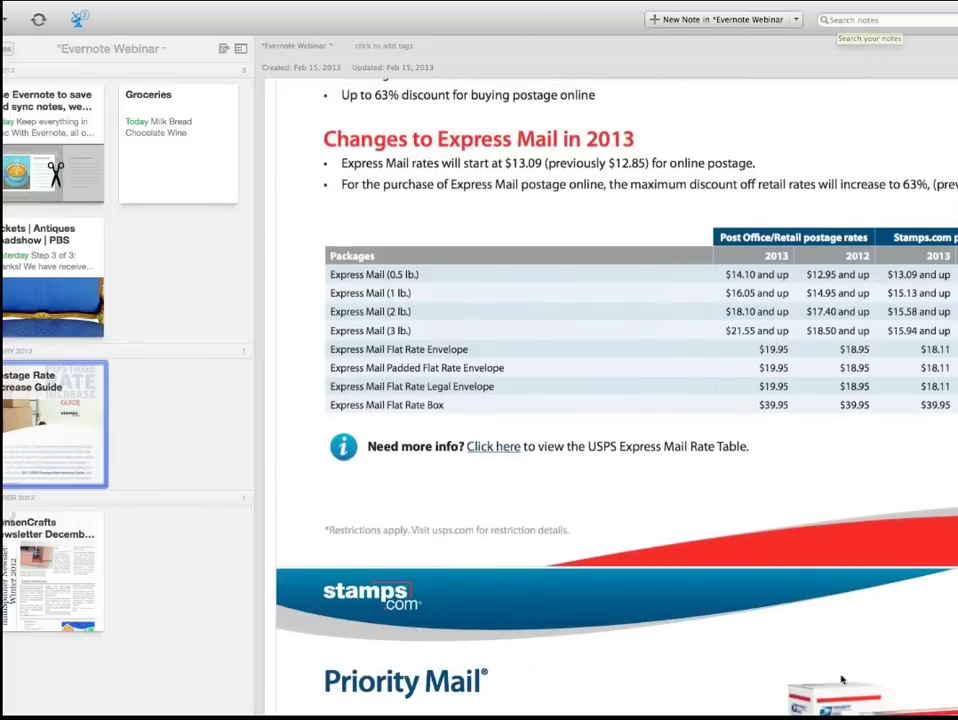
{"action": "scroll", "coordinate": [688, 679], "scroll_direction": "down", "scroll_amount": 1}
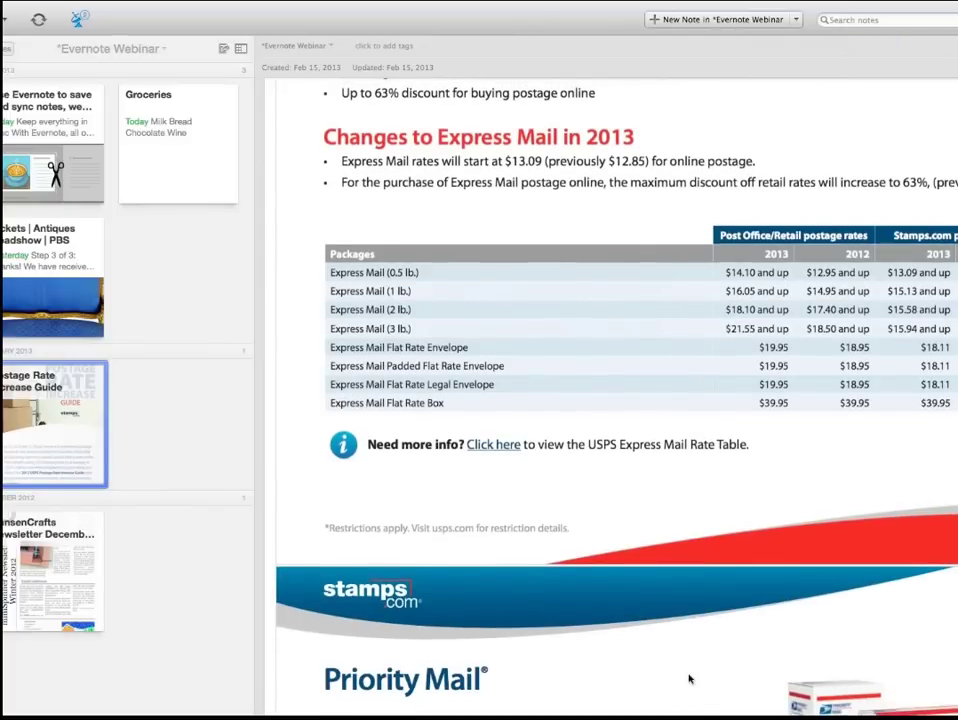
{"action": "scroll", "coordinate": [689, 679], "scroll_direction": "down", "scroll_amount": 5}
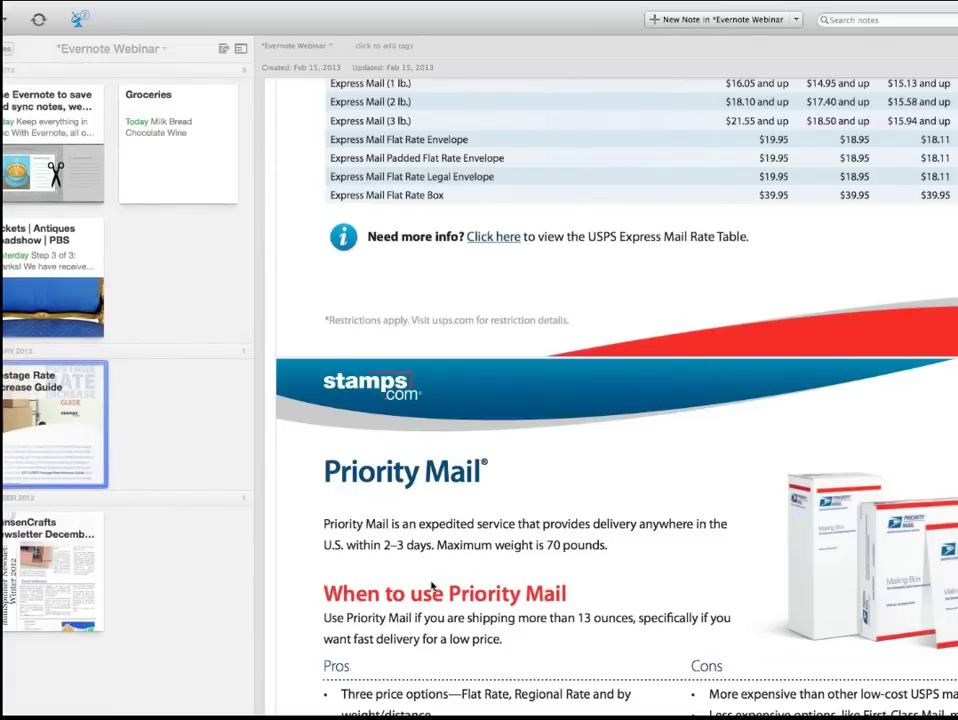
{"action": "scroll", "coordinate": [432, 587], "scroll_direction": "up", "scroll_amount": 10}
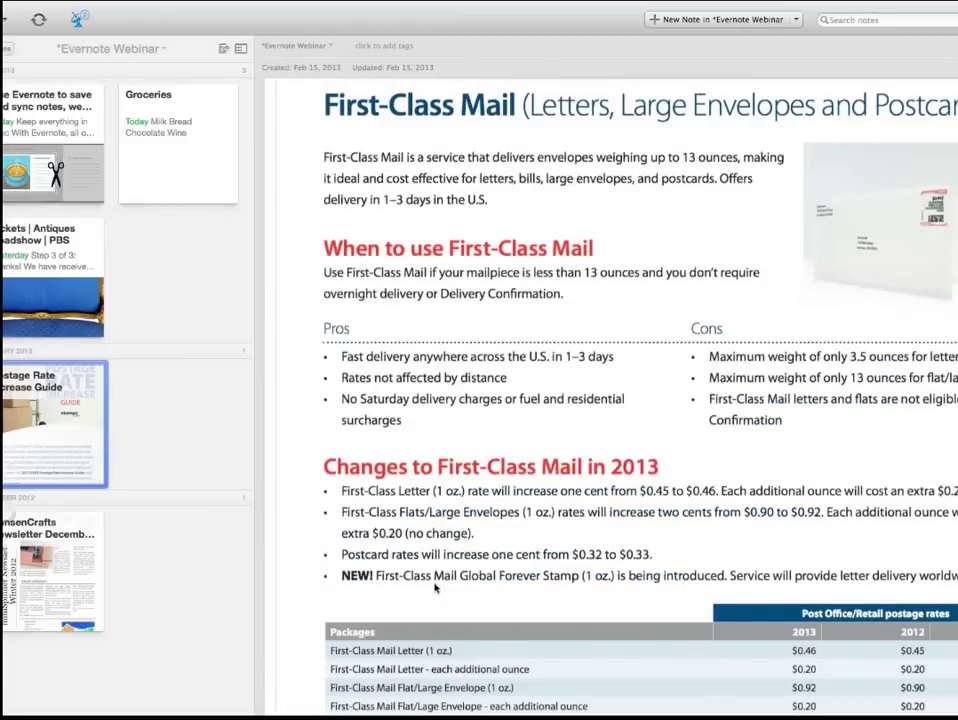
{"action": "scroll", "coordinate": [436, 588], "scroll_direction": "up", "scroll_amount": 20}
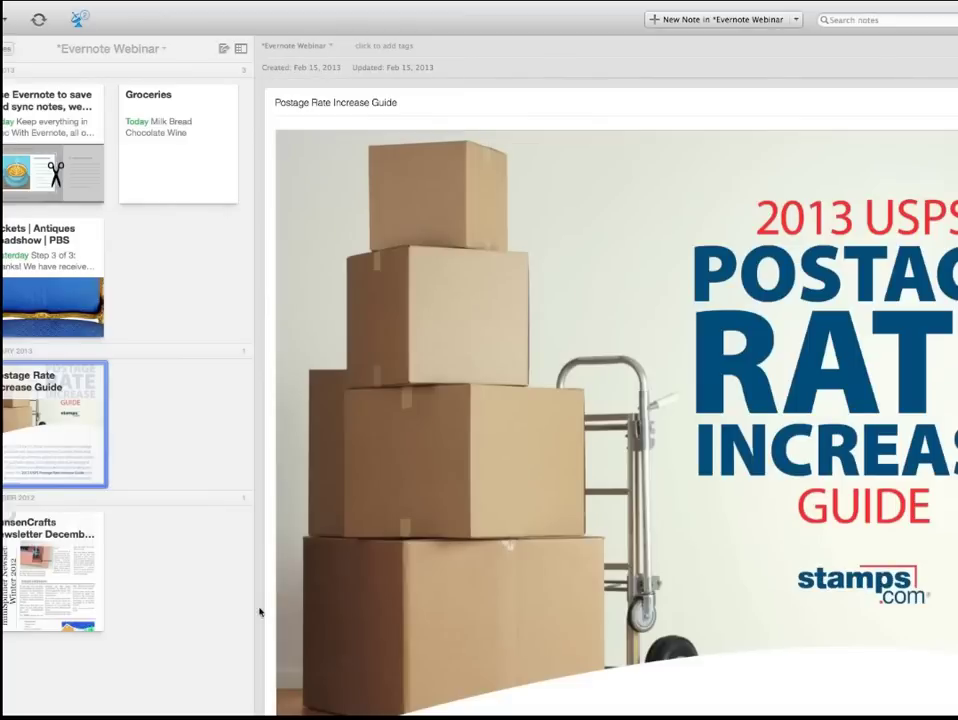